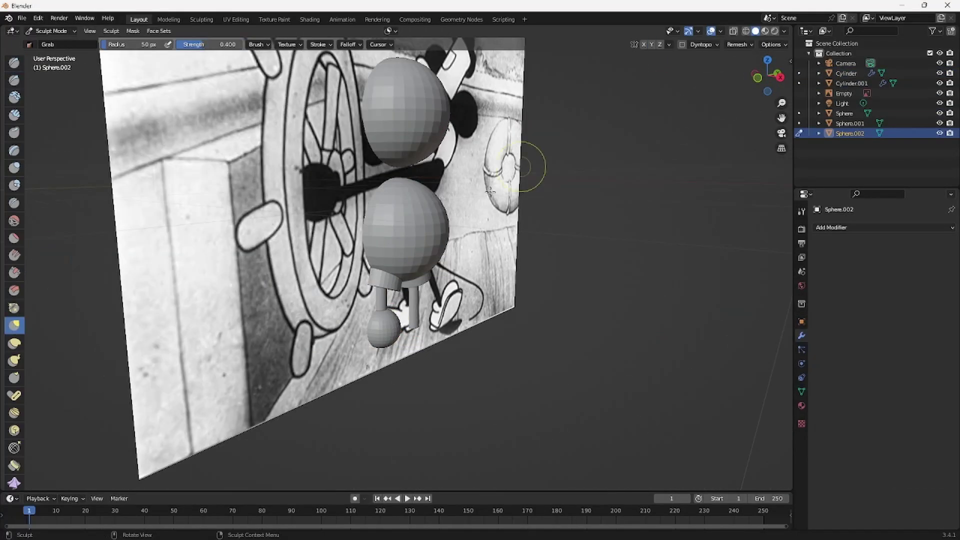
# - Switch from Sculpt Mode back to Object Mode and look over the Mickey blockout
pyautogui.click(39, 32)
pyautogui.click(54, 42)
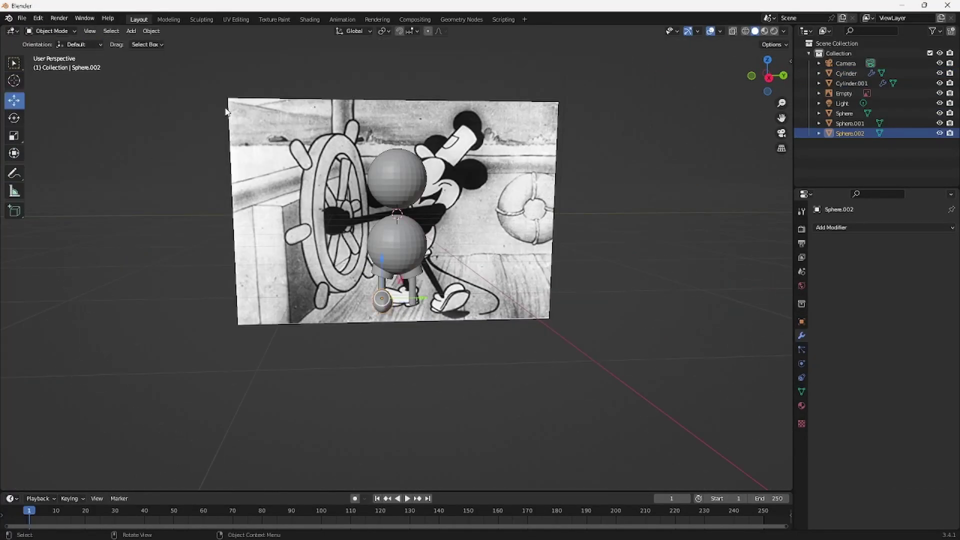
pyautogui.moveTo(430, 270); pyautogui.dragTo(452, 274, button='middle')
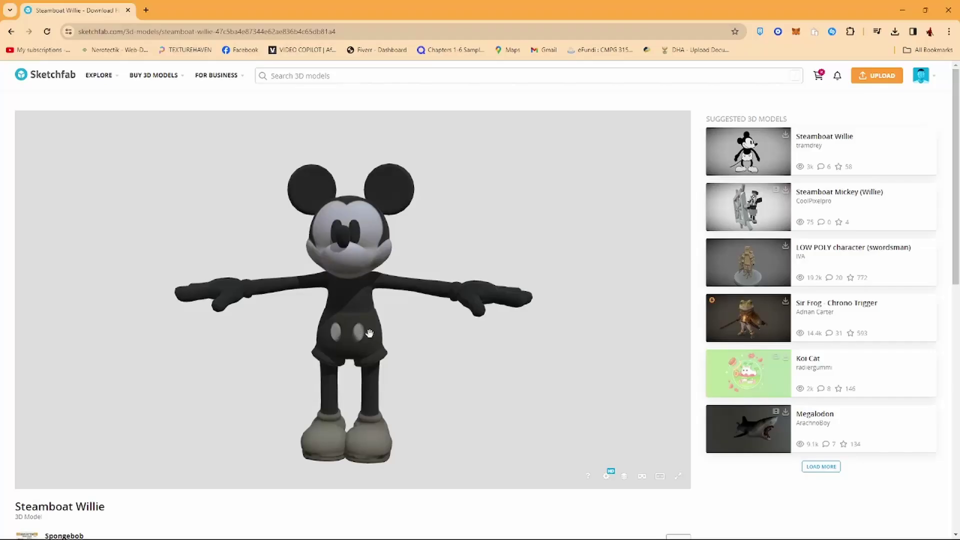
pyautogui.moveTo(369, 333)
pyautogui.mouseDown()
pyautogui.moveTo(390, 300)
pyautogui.moveTo(392, 337)
pyautogui.moveTo(431, 334)
pyautogui.moveTo(368, 338)
pyautogui.mouseUp()
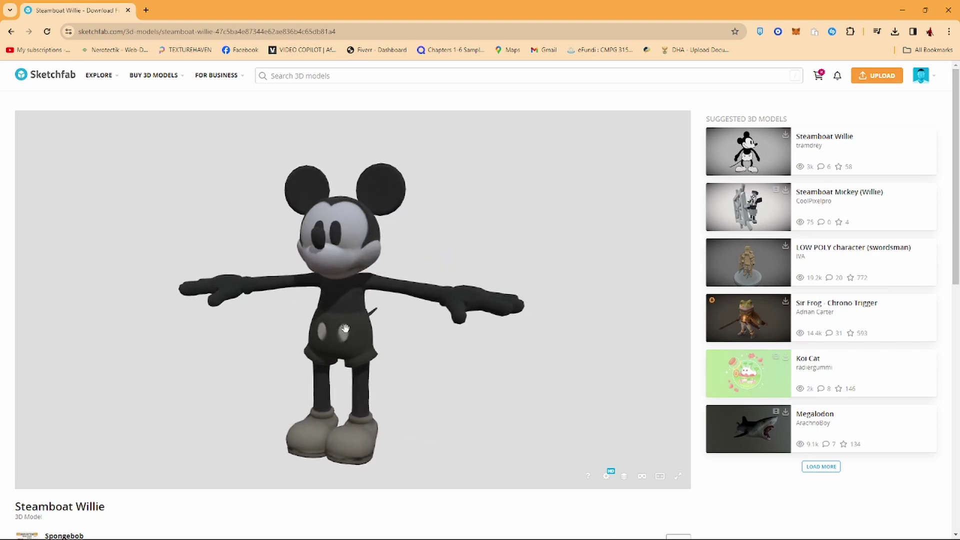
# - Review the Steamboat Willie model and advance Mixamo's Auto-Rigger to marker placement
pyautogui.scroll(-2, 70, 465)
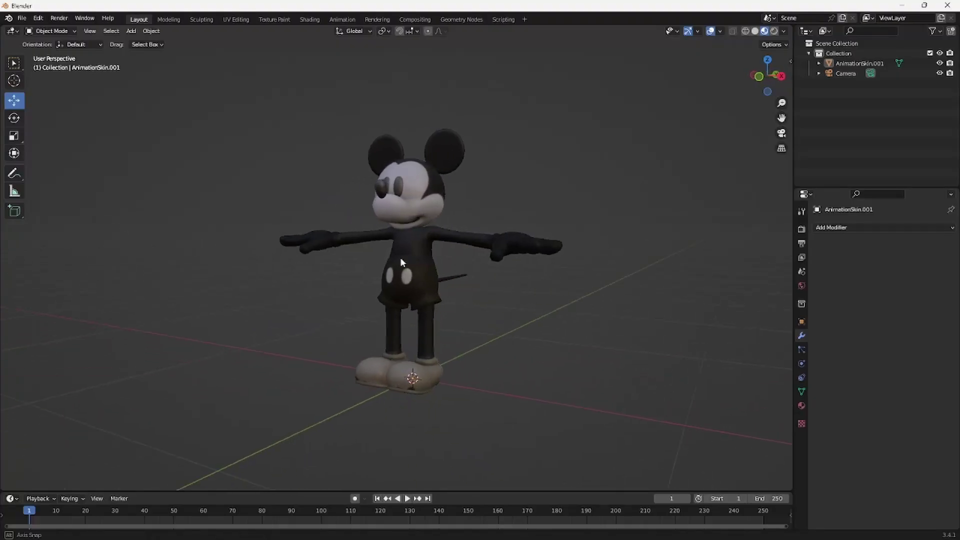
pyautogui.moveTo(400, 257); pyautogui.dragTo(497, 259, button='middle')
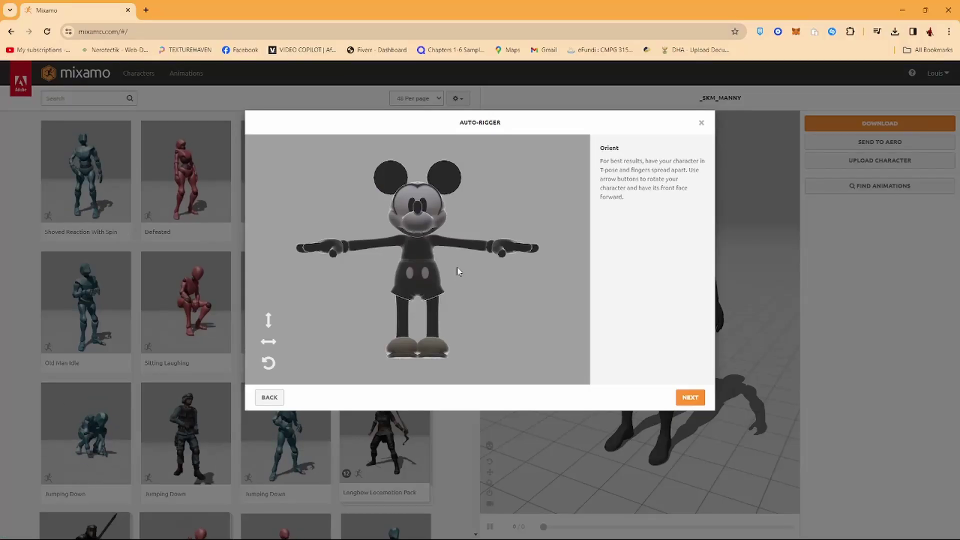
pyautogui.click(690, 397)
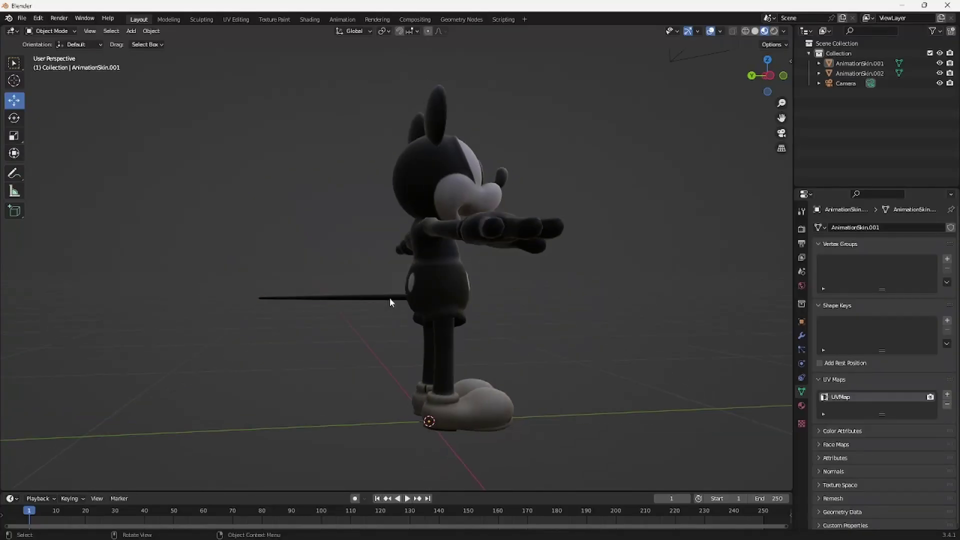
# - Bind Mickey's head to mixamorig:Head, return to Object Mode, and select the SteamBoat Mickey physics asset
pyautogui.click(428, 301)
pyautogui.click(545, 304)
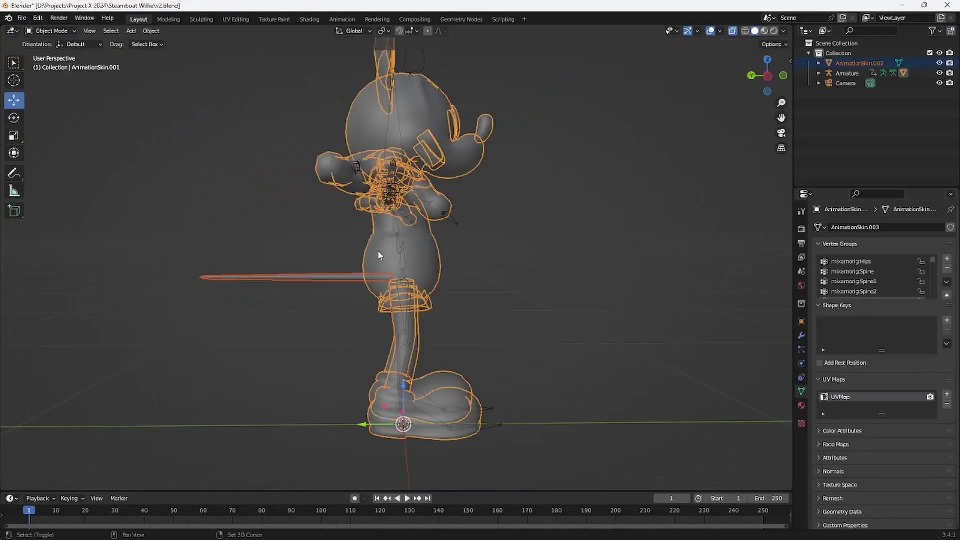
pyautogui.press('Tab')
pyautogui.click(649, 71)
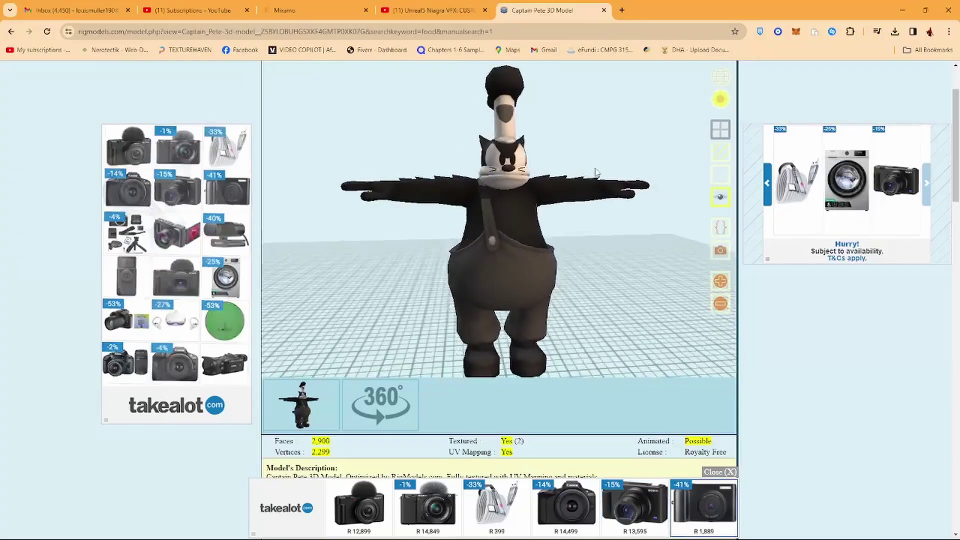
# - Rotate the web model preview to a side view of the steamboat for reference
pyautogui.moveTo(595, 173); pyautogui.dragTo(657, 171)
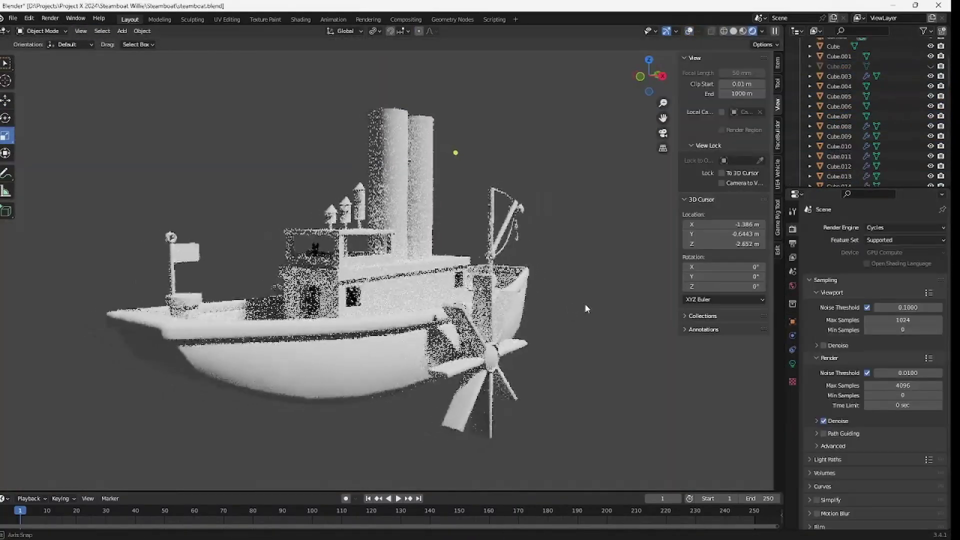
# - View the steamboat from the side and set the Concertina morph to full
pyautogui.moveTo(587, 308); pyautogui.dragTo(502, 308, button='middle')
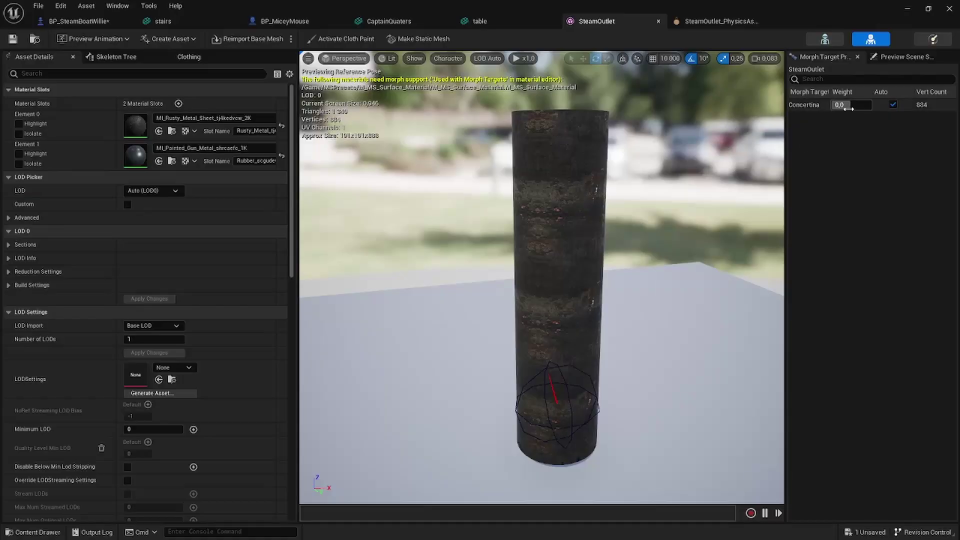
pyautogui.moveTo(836, 105); pyautogui.dragTo(850, 106)
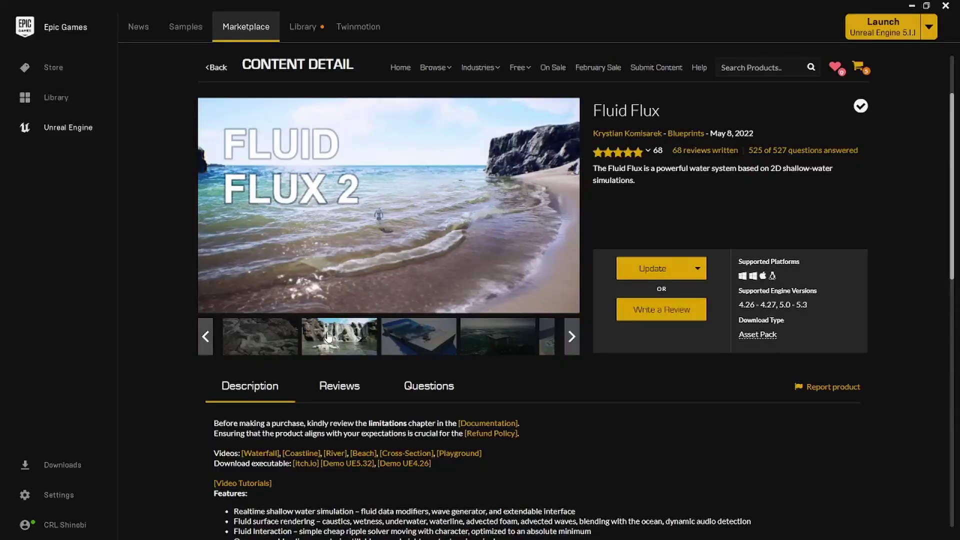
# - Preview the Fluid Flux waterfall, water-box and rocky coast images
pyautogui.click(328, 336)
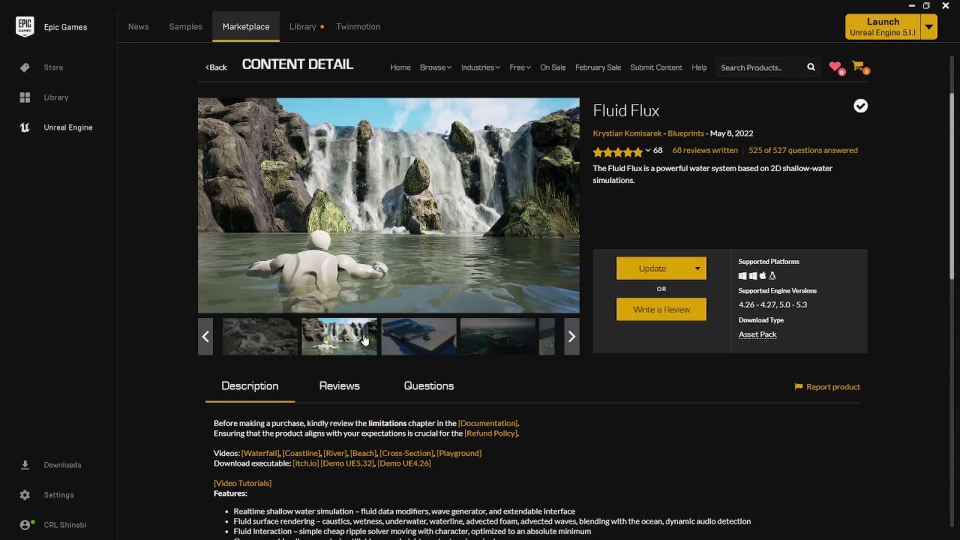
pyautogui.click(406, 342)
pyautogui.click(469, 343)
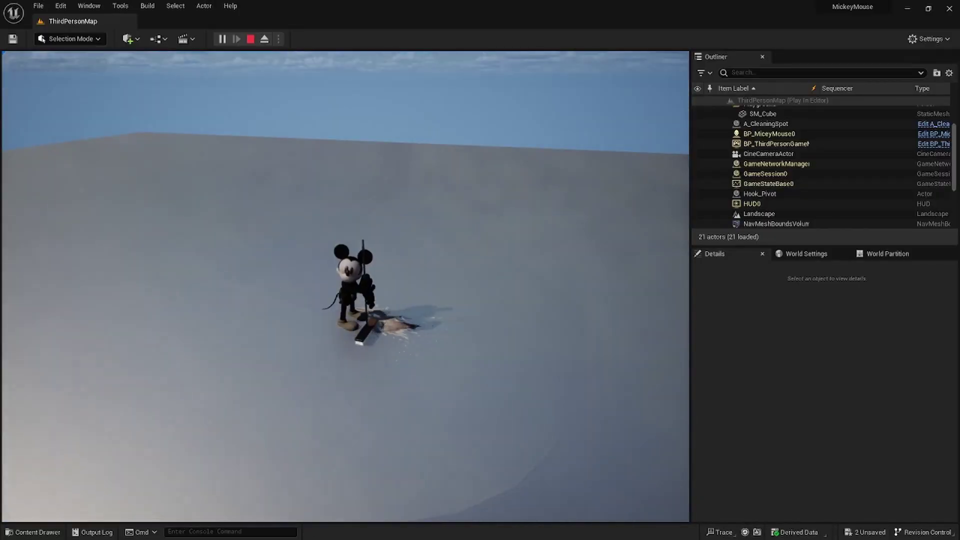
# - Stop the playtest with Esc, then inspect the dock's legs and deck from low and high angles
pyautogui.press('Escape')
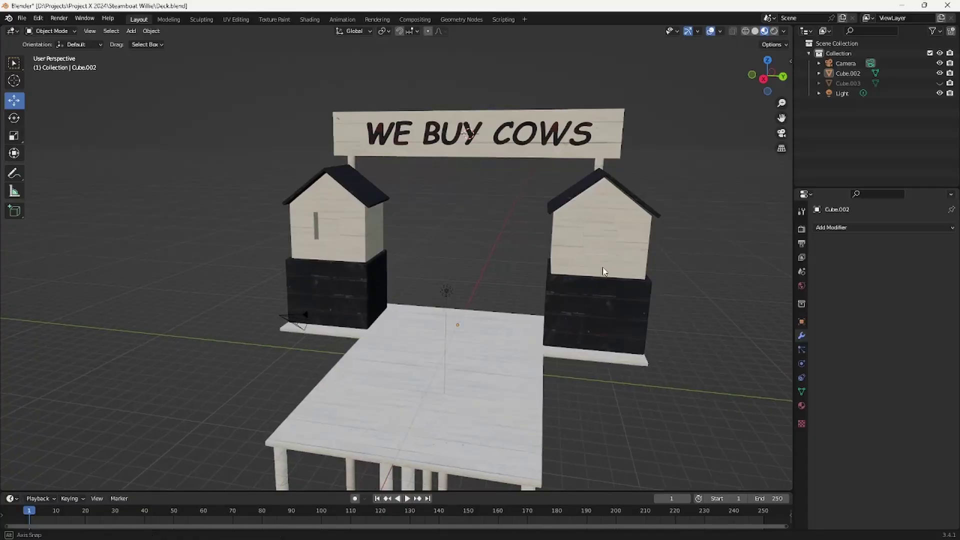
pyautogui.moveTo(605, 279); pyautogui.dragTo(576, 194, button='middle')
pyautogui.moveTo(504, 309); pyautogui.dragTo(488, 369, button='middle')
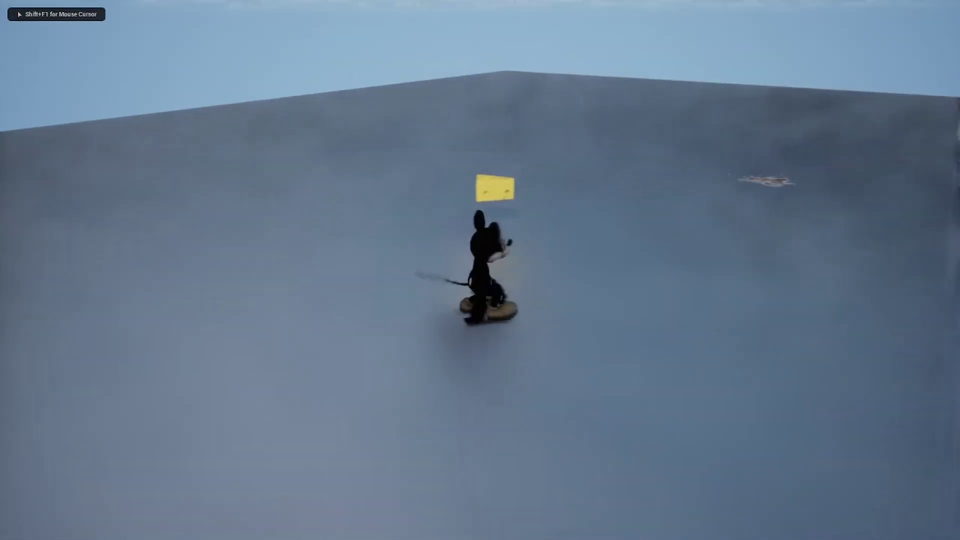
# - Run Mickey along the deck collecting cheese, fight past the large character, and enter the kitchen
pyautogui.press('w')
pyautogui.press('w')
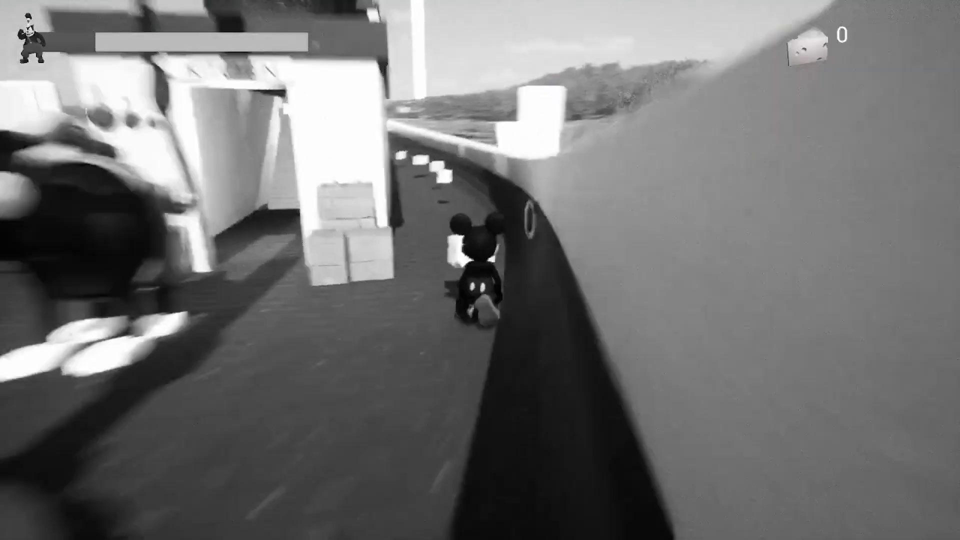
pyautogui.press('w')
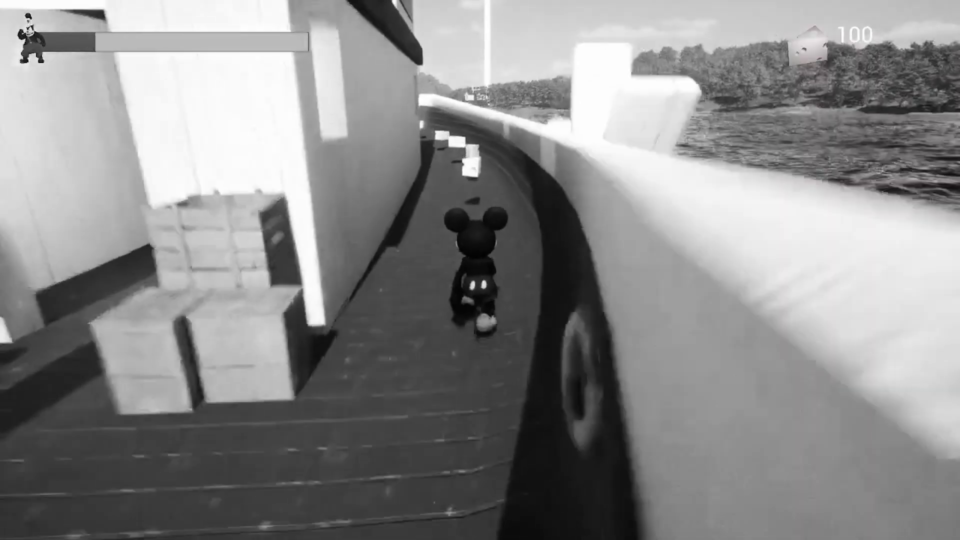
pyautogui.press('w')
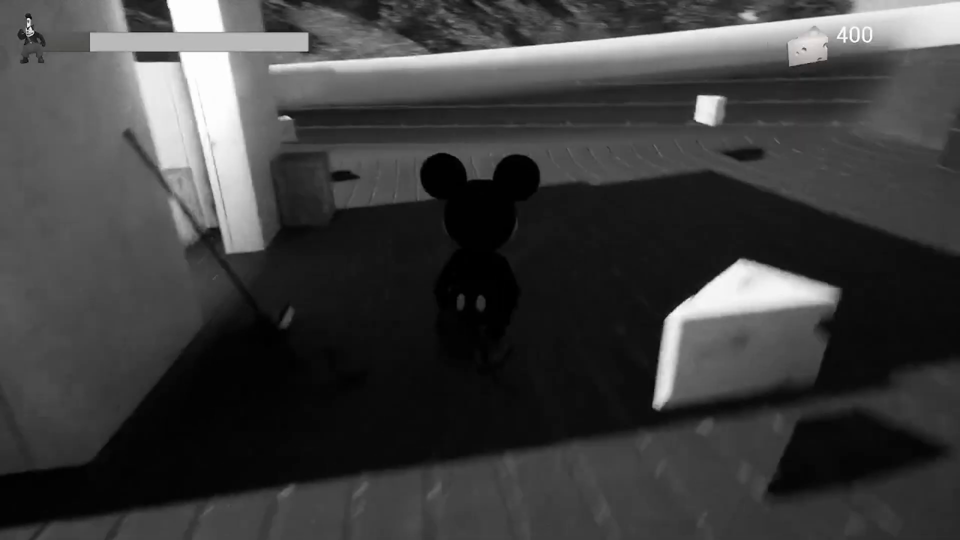
pyautogui.press('w')
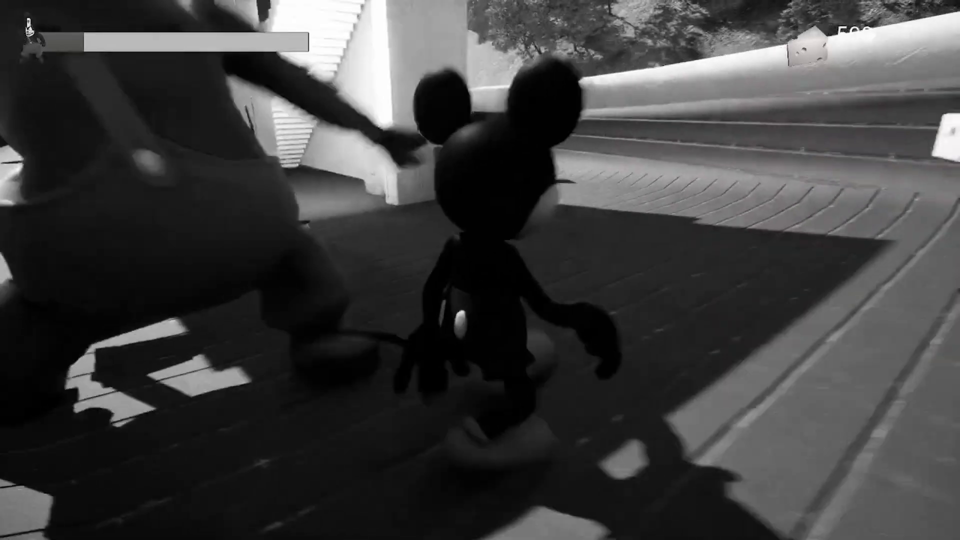
pyautogui.press('w')
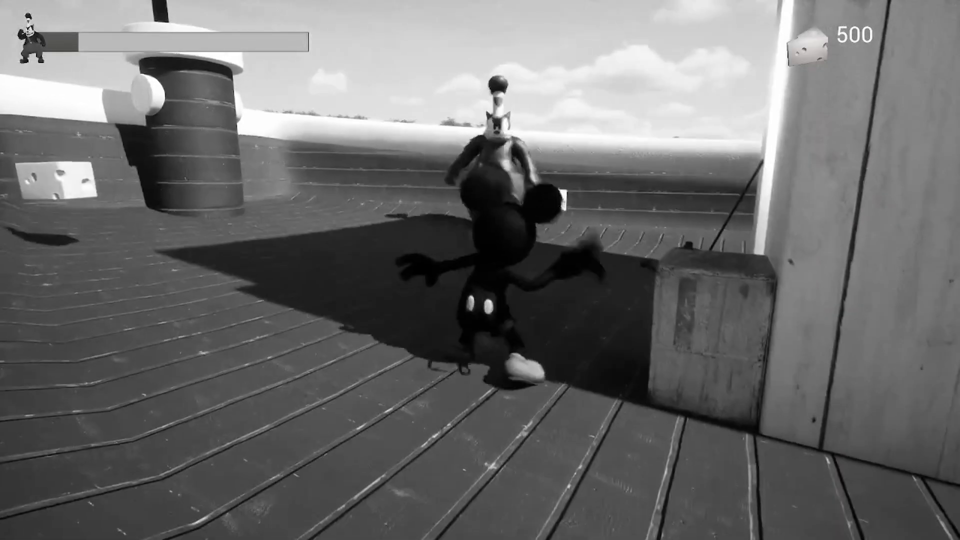
pyautogui.press('w')
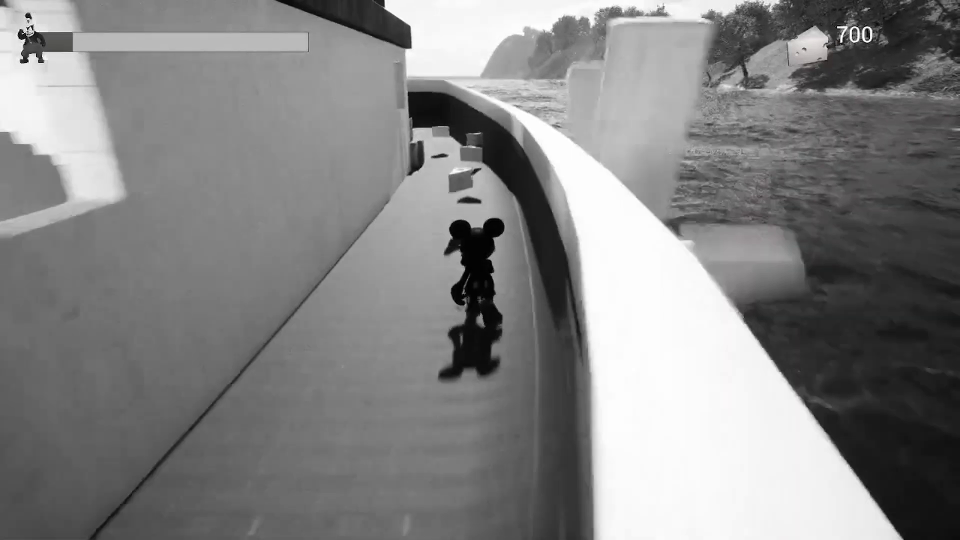
pyautogui.press('w')
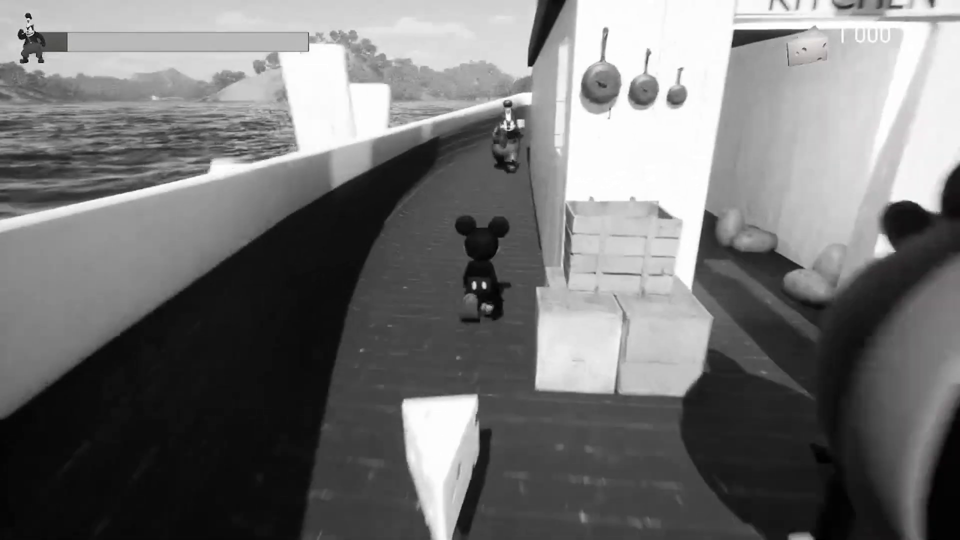
pyautogui.press('w')
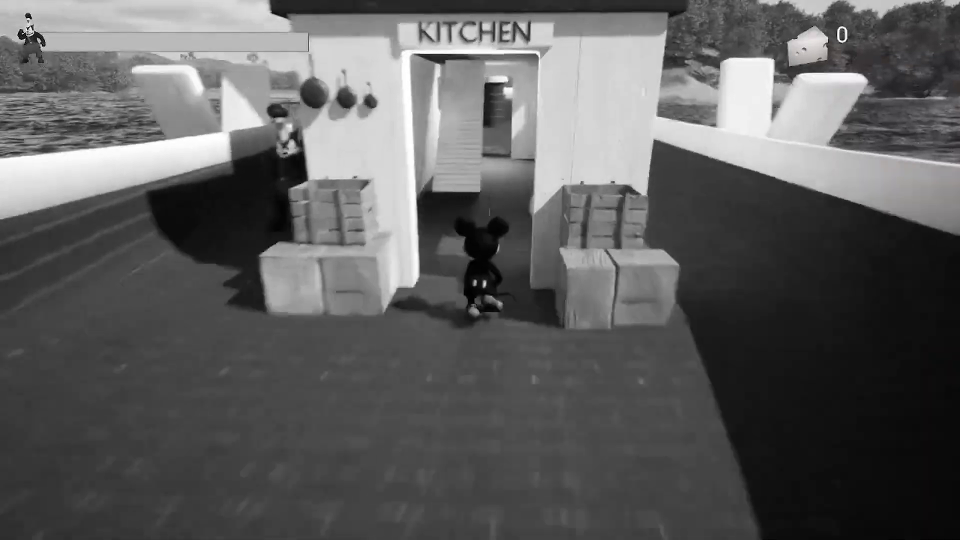
pyautogui.press('w')
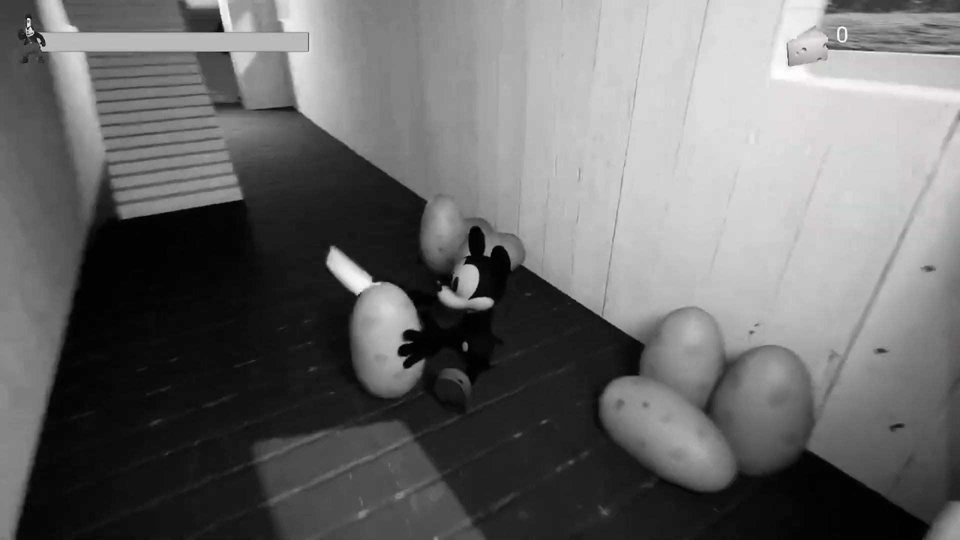